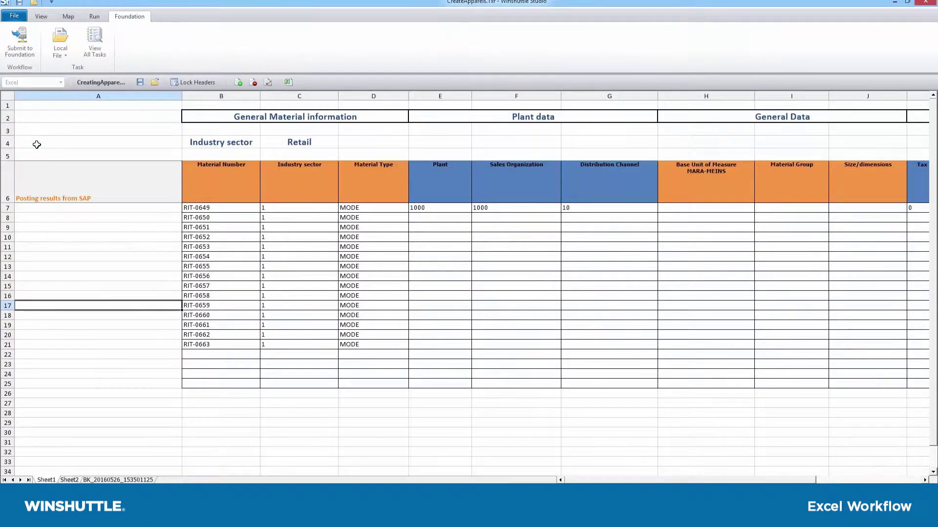
Submit CreateApparels_OOB.Txr to Foundation and approve its review task to complete it
{"action": "left_click", "coordinate": [20, 42]}
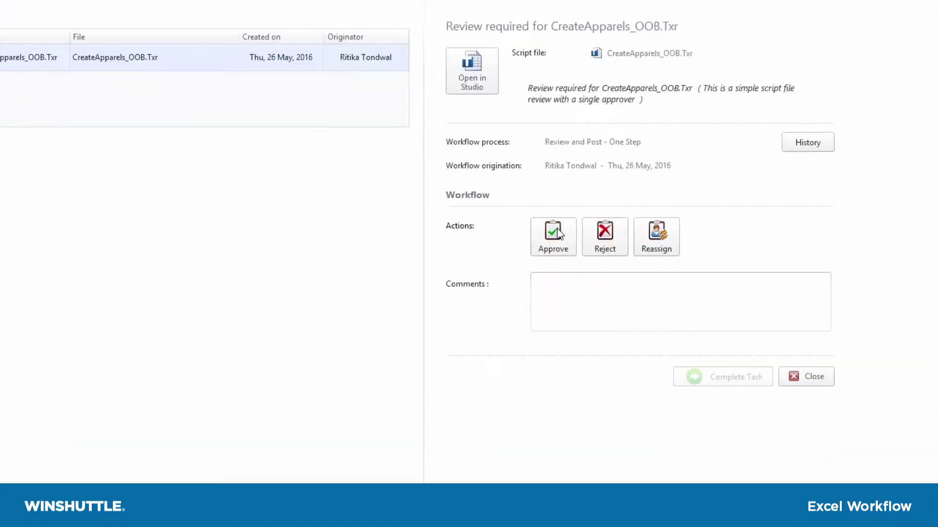
{"action": "left_click", "coordinate": [559, 233]}
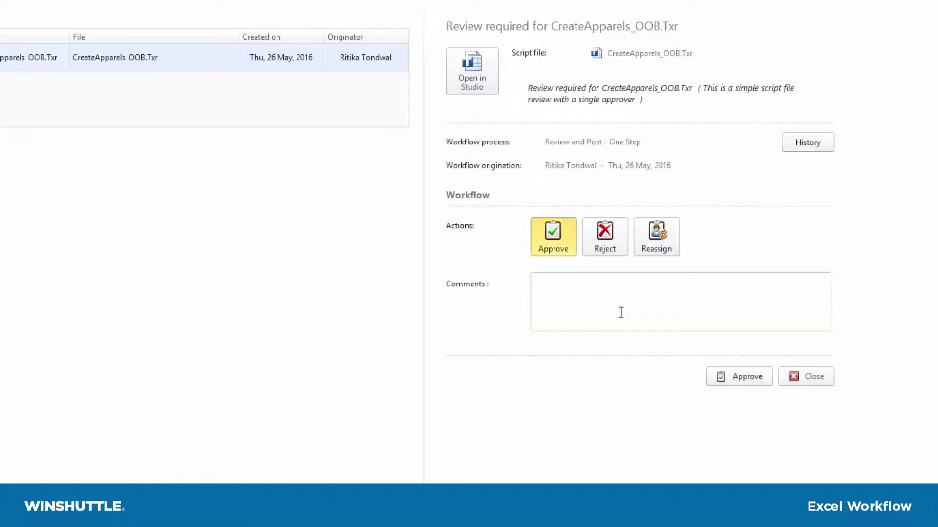
{"action": "left_click", "coordinate": [740, 378]}
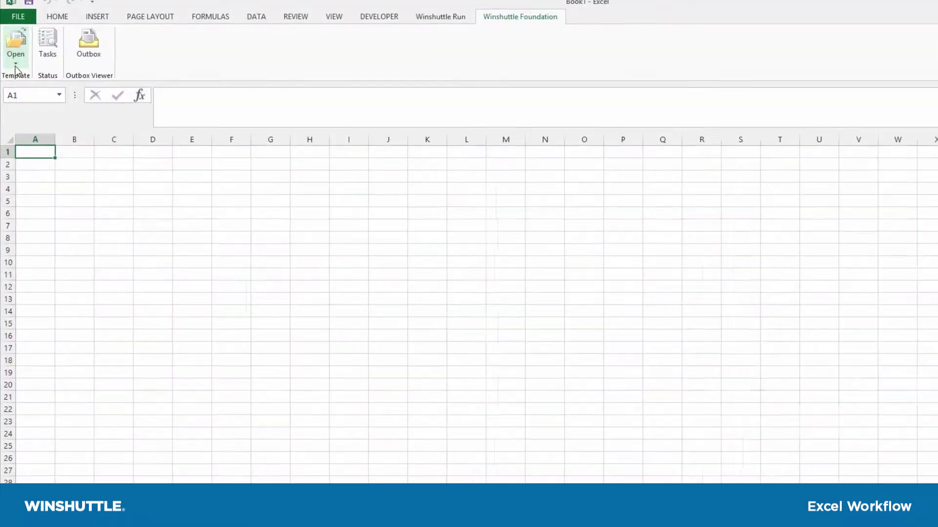
Open the CreatingApparelsOOB_26May.xlsx data file and submit it through the Submit Wizard
{"action": "left_click", "coordinate": [15, 58]}
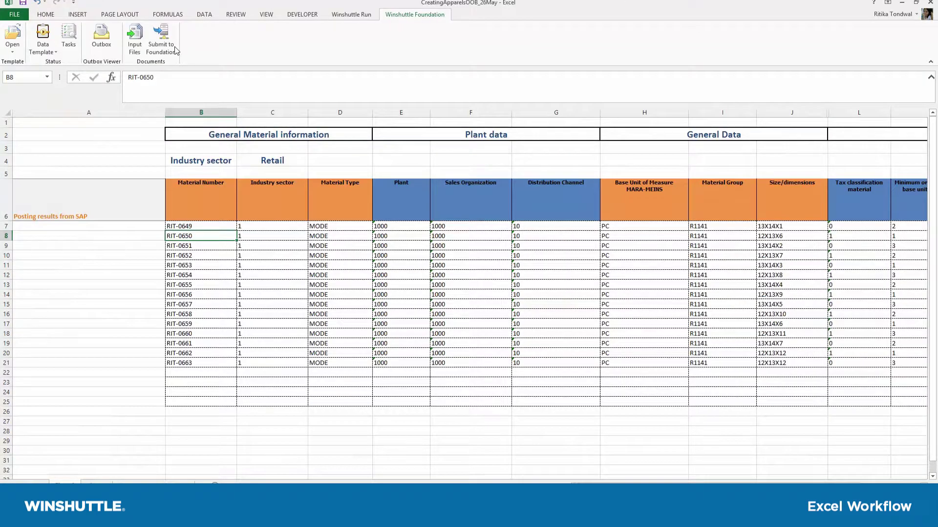
{"action": "left_click", "coordinate": [175, 48]}
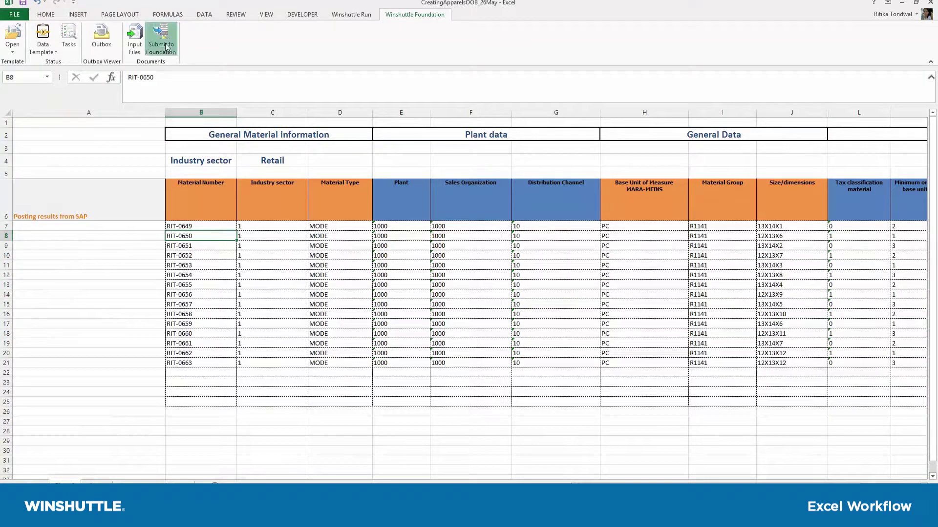
{"action": "left_click", "coordinate": [626, 399]}
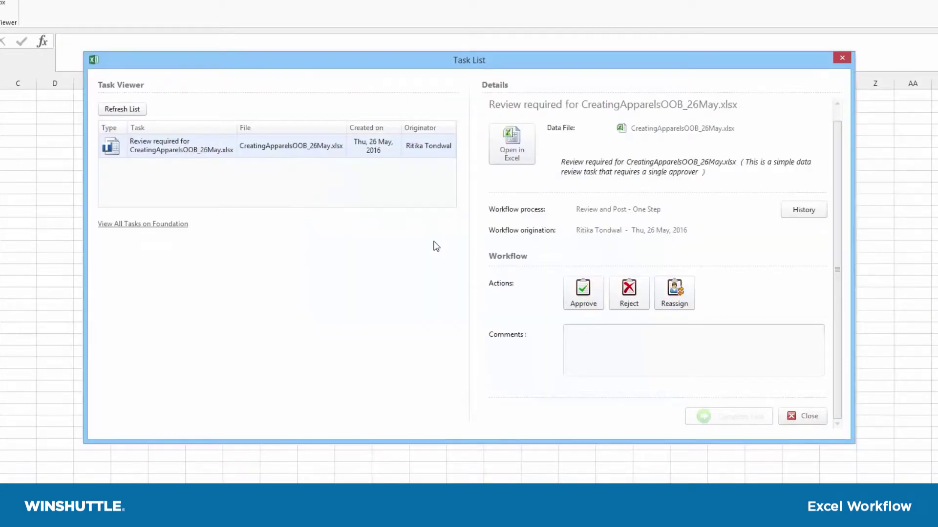
Preview the review task's Approve, Reject and Reassign options in the Task List
{"action": "left_click", "coordinate": [583, 293]}
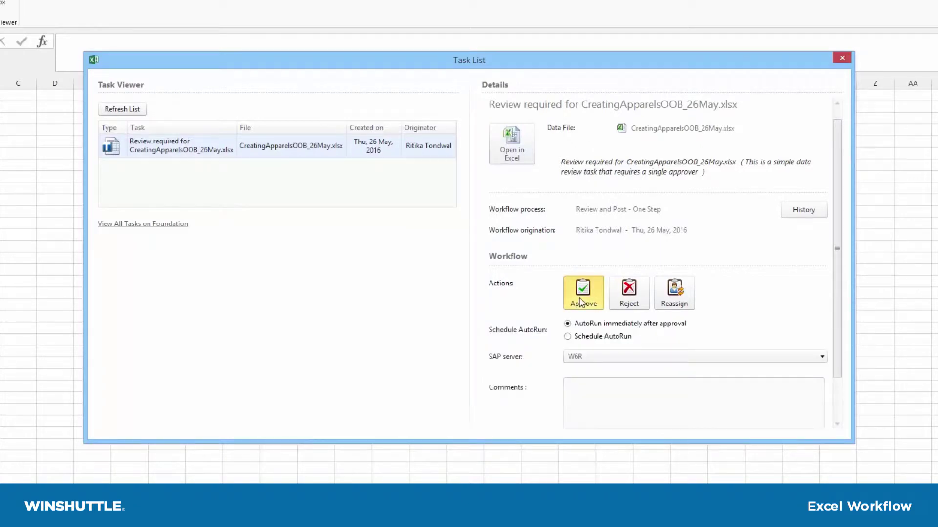
{"action": "left_click", "coordinate": [629, 293]}
{"action": "left_click", "coordinate": [672, 300]}
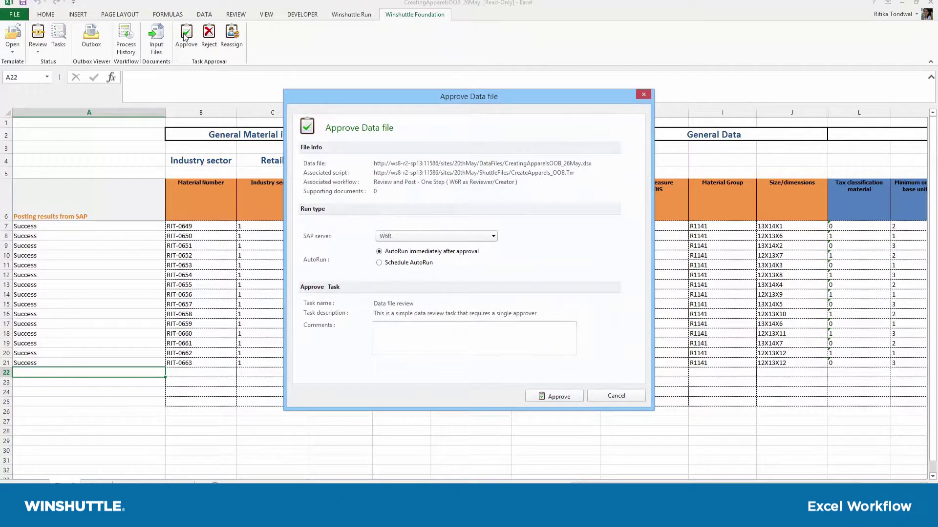
Approve the apparel data file with a Schedule AutoRun date and acknowledge task completion
{"action": "left_click", "coordinate": [379, 263]}
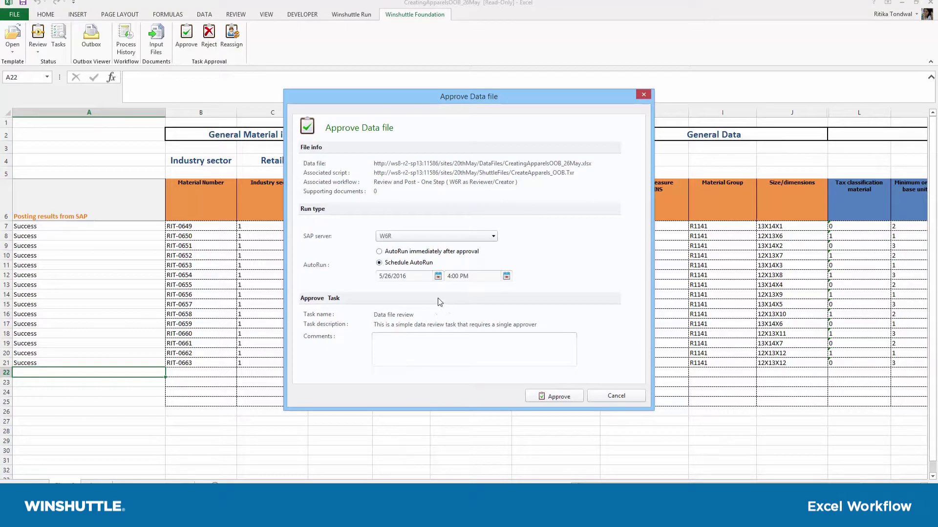
{"action": "left_click", "coordinate": [437, 276]}
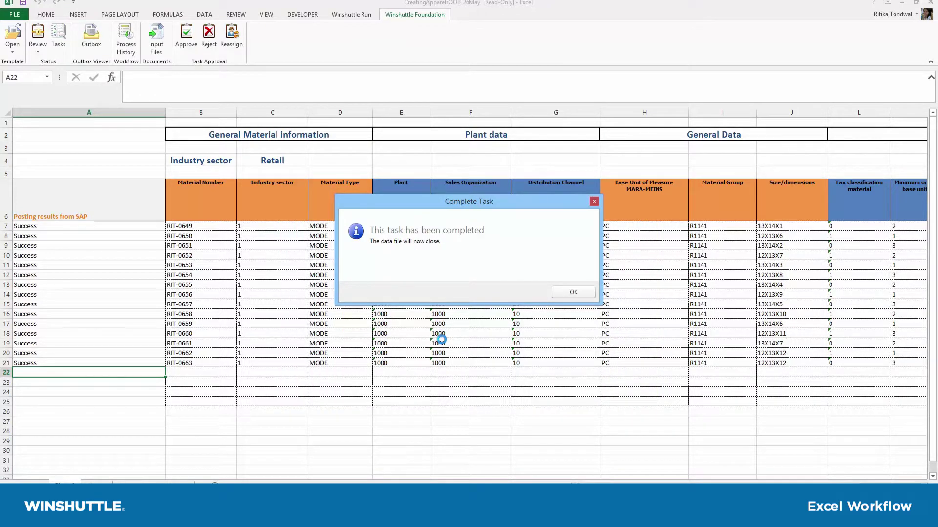
{"action": "left_click", "coordinate": [575, 293]}
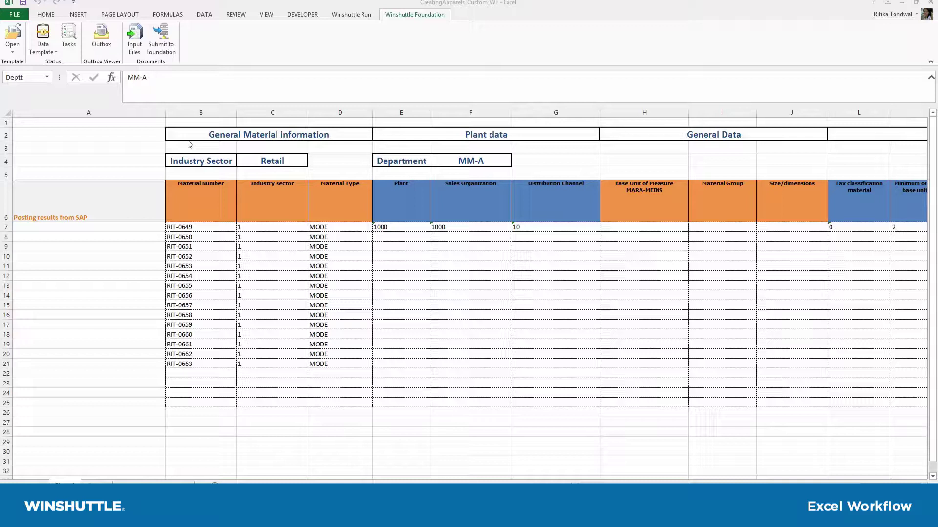
Submit the MM-A department data file to Foundation through the Submit Wizard
{"action": "left_click", "coordinate": [170, 51]}
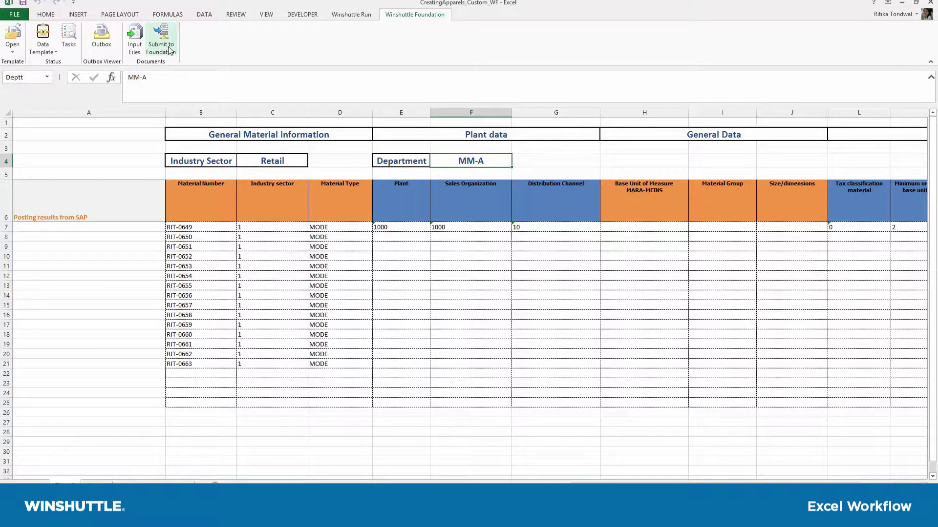
{"action": "left_click", "coordinate": [634, 400]}
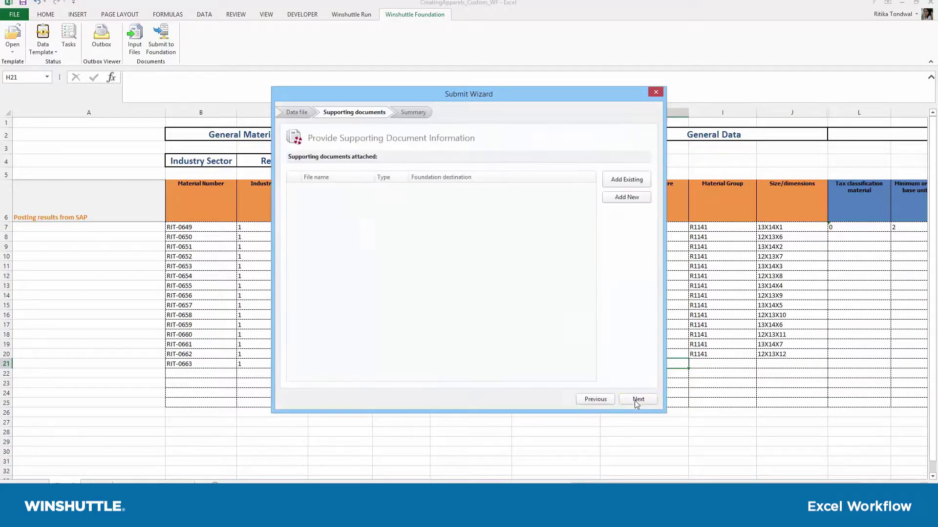
{"action": "left_click", "coordinate": [634, 401]}
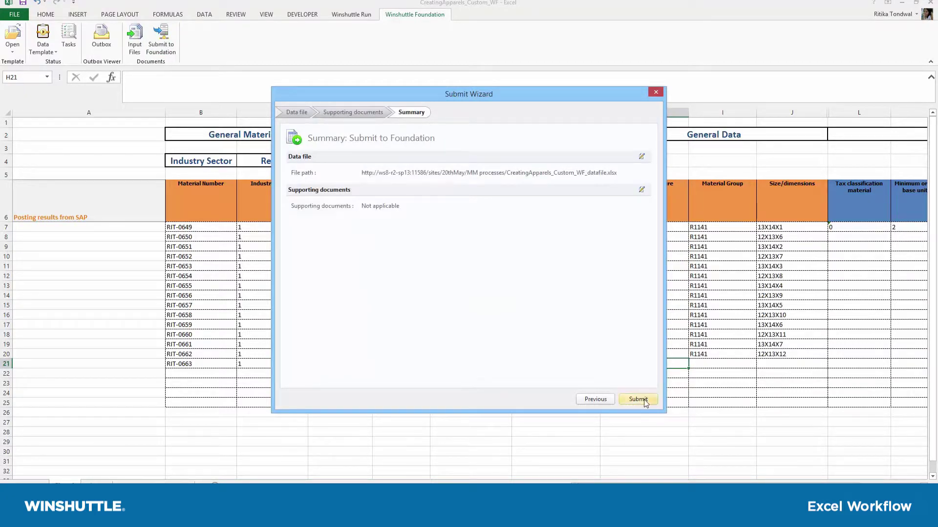
{"action": "left_click", "coordinate": [645, 403]}
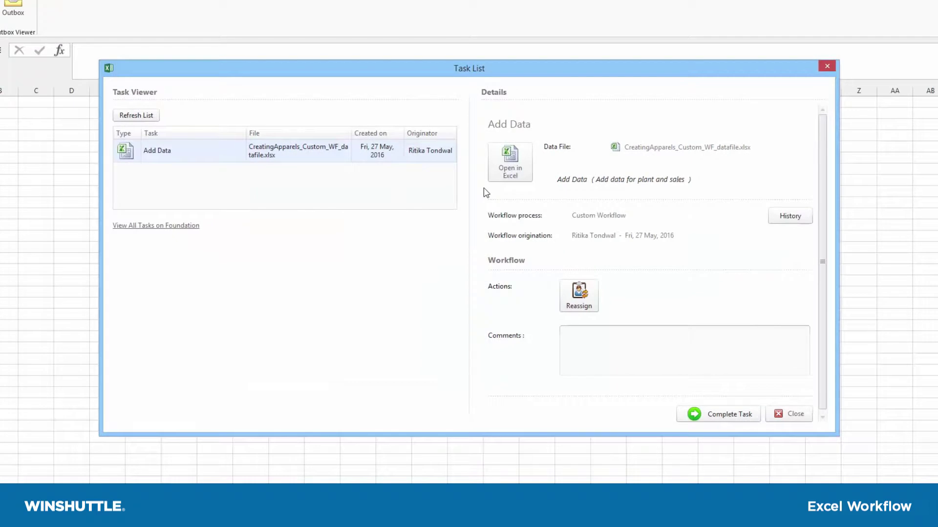
Open the Add Data task's file in Excel and complete the task, saving changes
{"action": "left_click", "coordinate": [511, 160]}
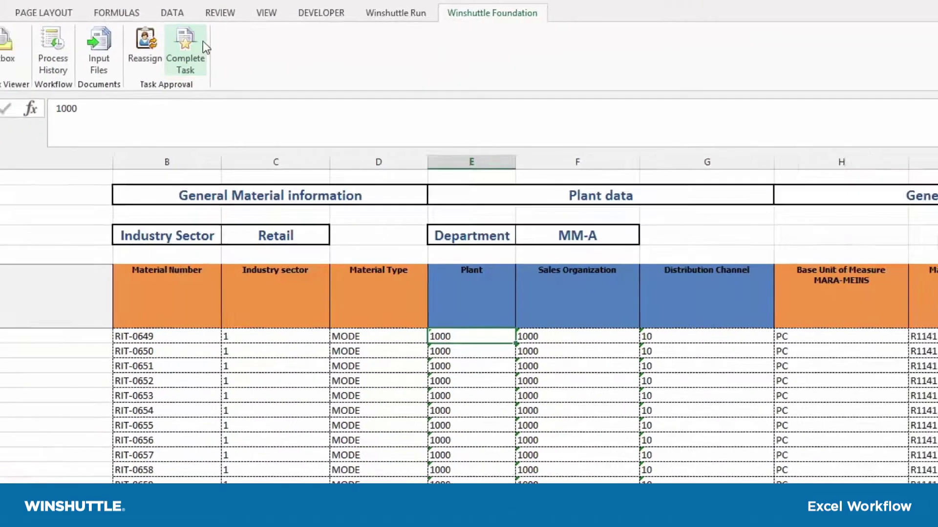
{"action": "left_click", "coordinate": [197, 48]}
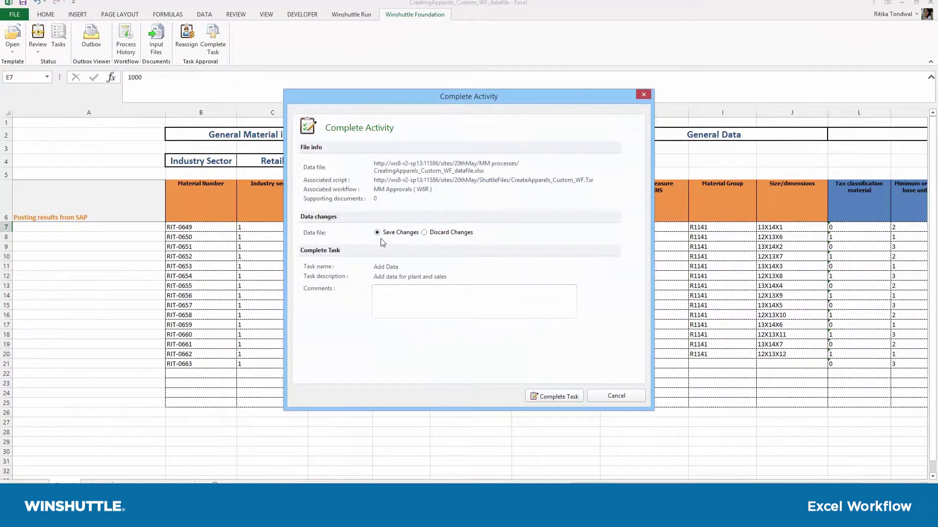
{"action": "left_click", "coordinate": [568, 399]}
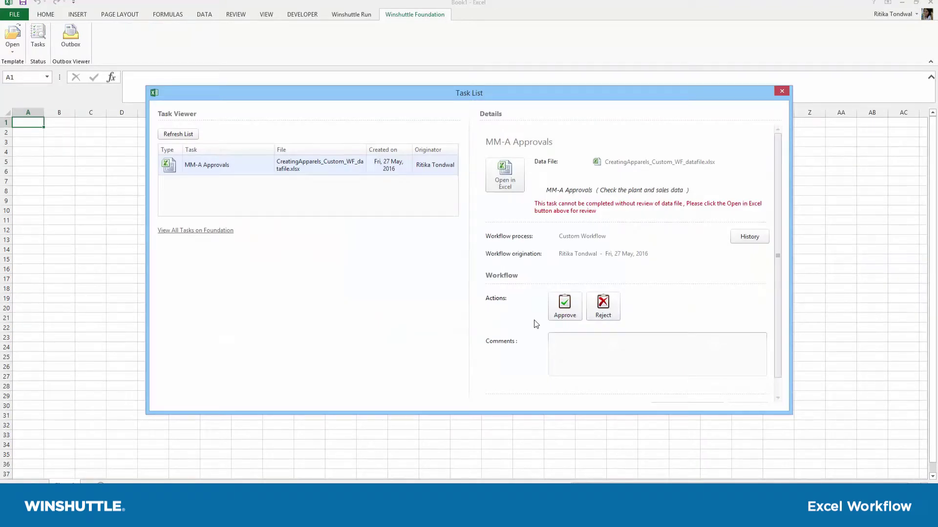
Open the MM-A Approvals data file from the Task List and approve it
{"action": "left_click", "coordinate": [519, 191]}
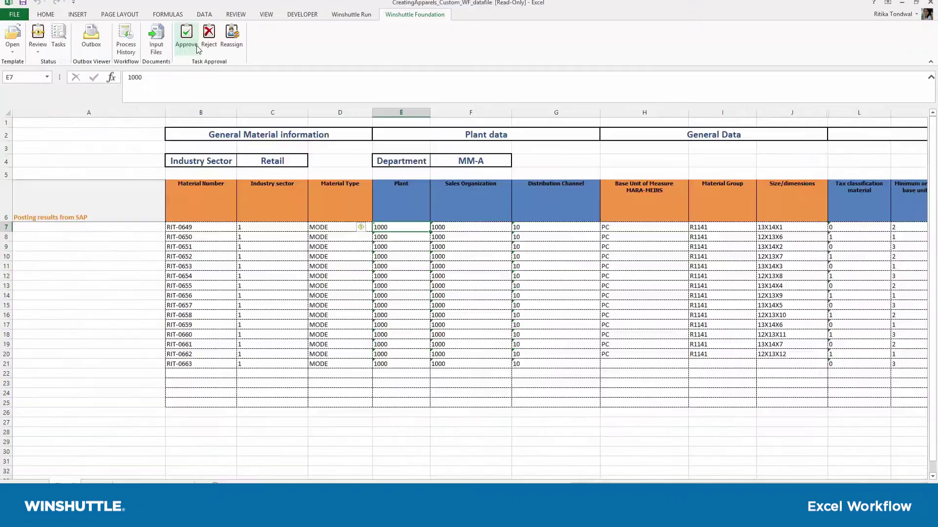
{"action": "left_click", "coordinate": [187, 37]}
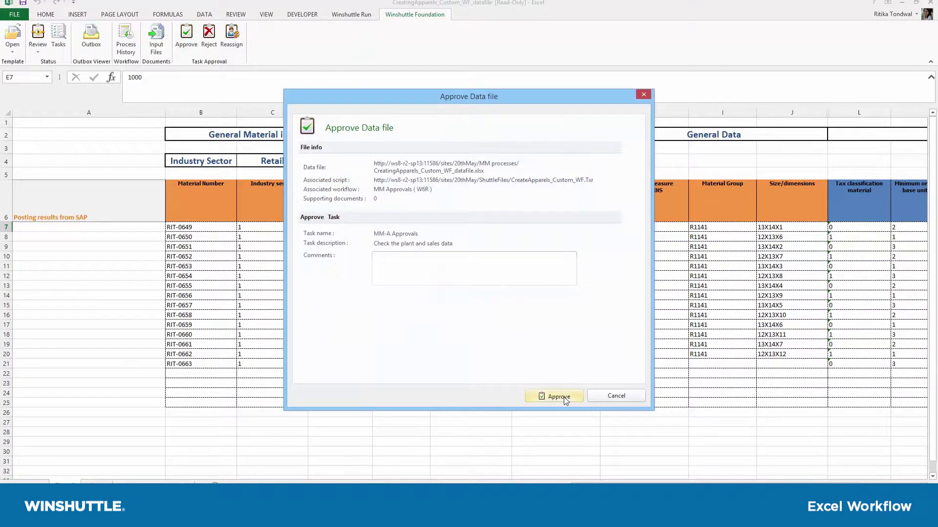
{"action": "left_click", "coordinate": [559, 396]}
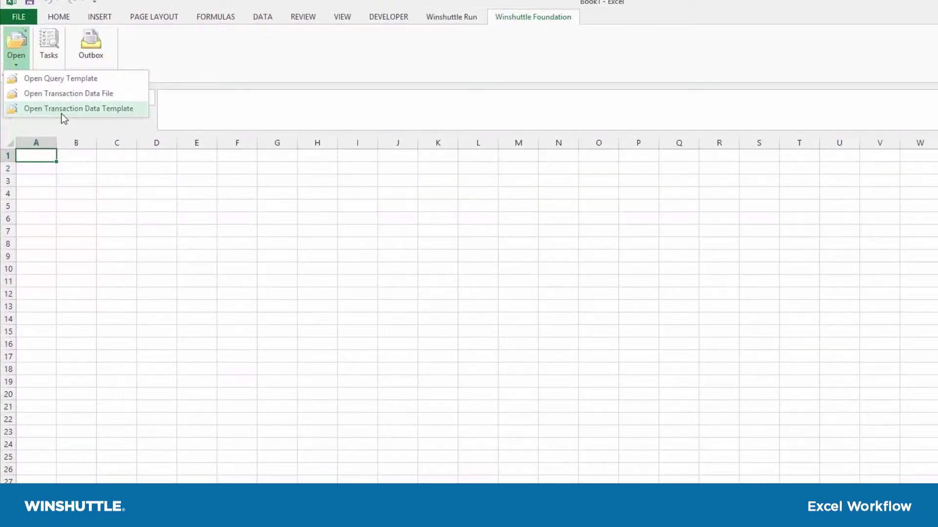
{"action": "left_click", "coordinate": [61, 111]}
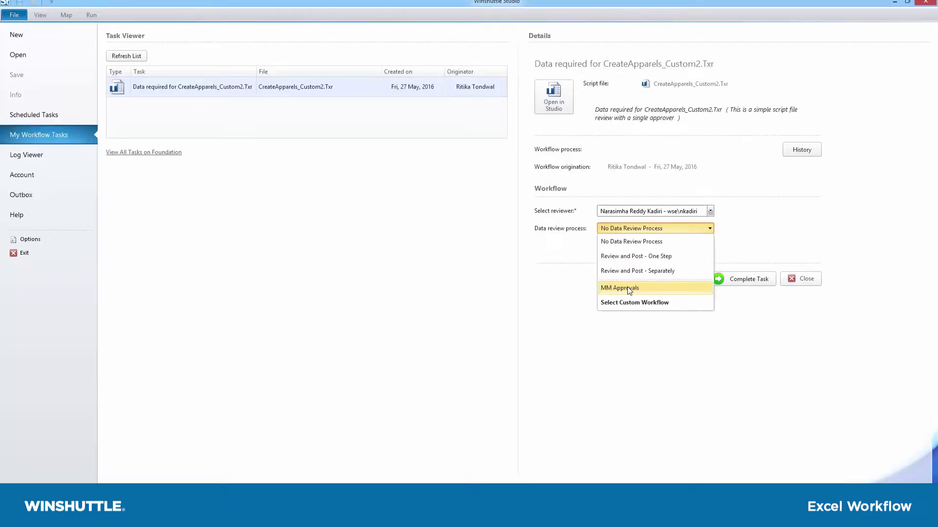
Set the CreateApparels_Custom2 Data review process dropdown to MM Approvals
{"action": "left_click", "coordinate": [627, 286]}
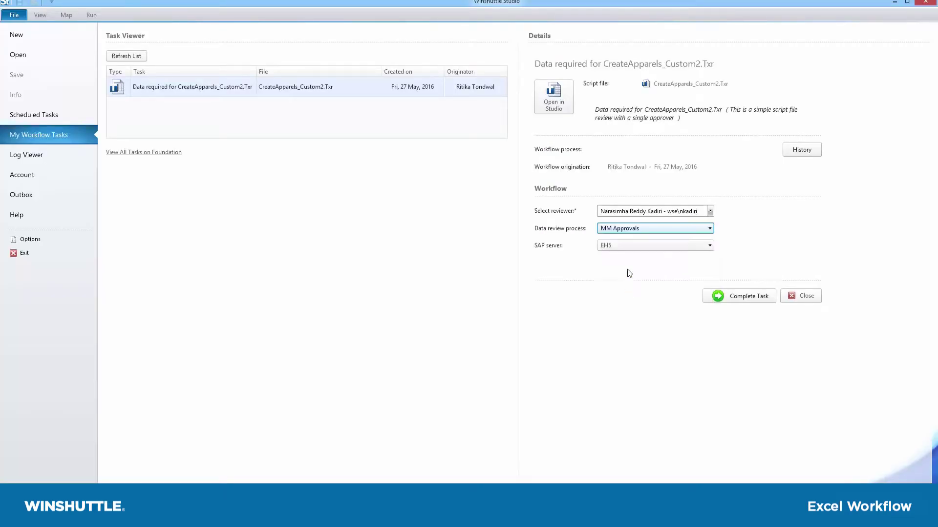
{"action": "left_click", "coordinate": [632, 245]}
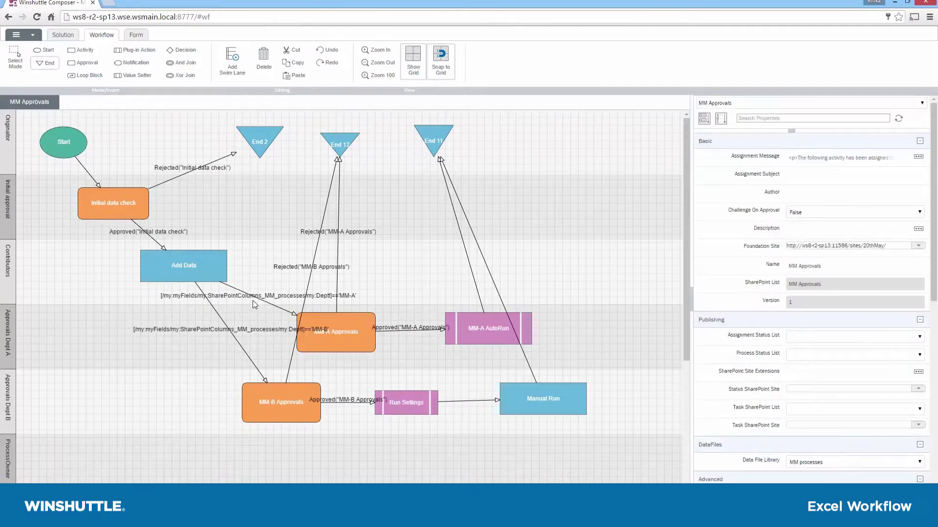
{"action": "left_click", "coordinate": [252, 299]}
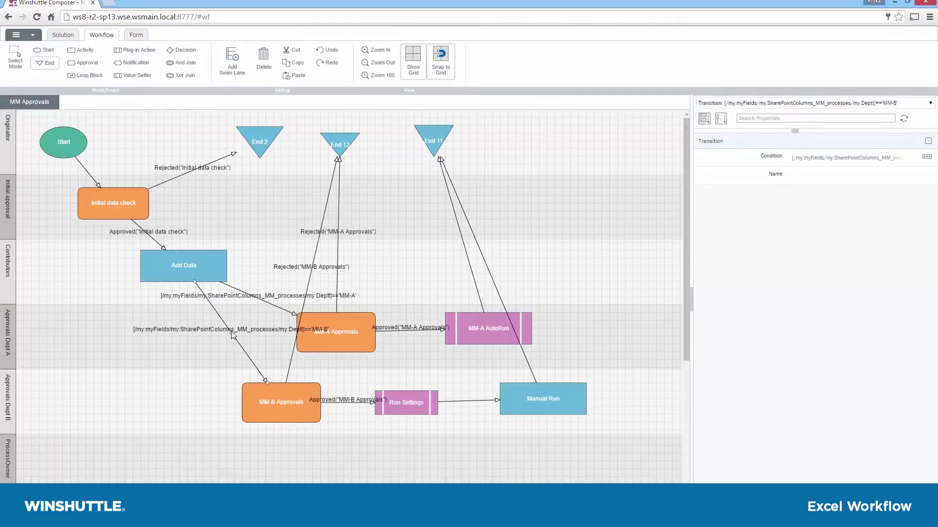
{"action": "left_click", "coordinate": [286, 312]}
{"action": "left_click", "coordinate": [926, 157]}
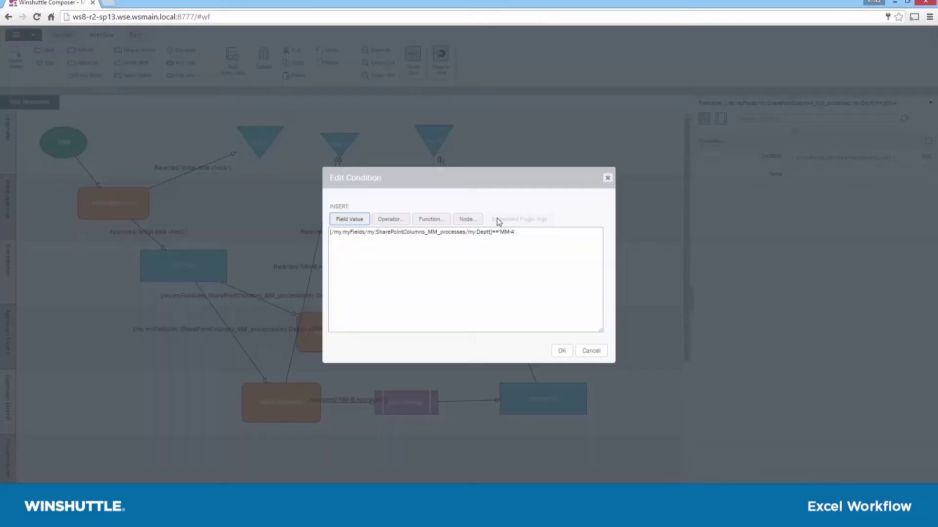
{"action": "triple_click", "coordinate": [520, 229]}
{"action": "left_click", "coordinate": [562, 351]}
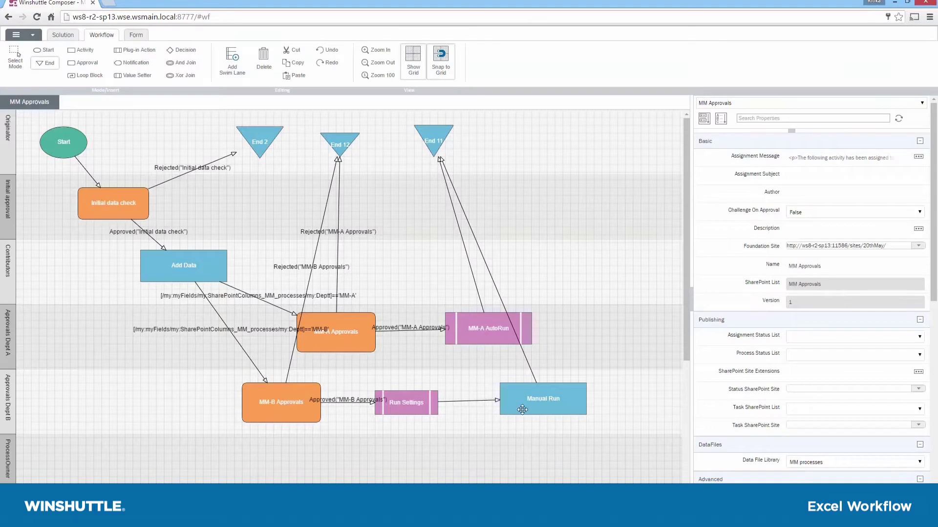
{"action": "left_click", "coordinate": [522, 410]}
{"action": "left_click", "coordinate": [485, 333]}
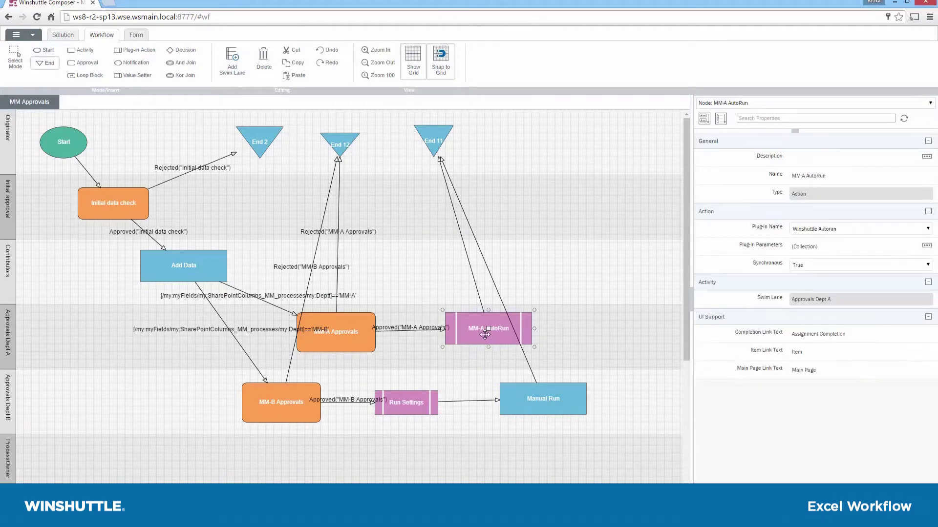
{"action": "left_click", "coordinate": [423, 408]}
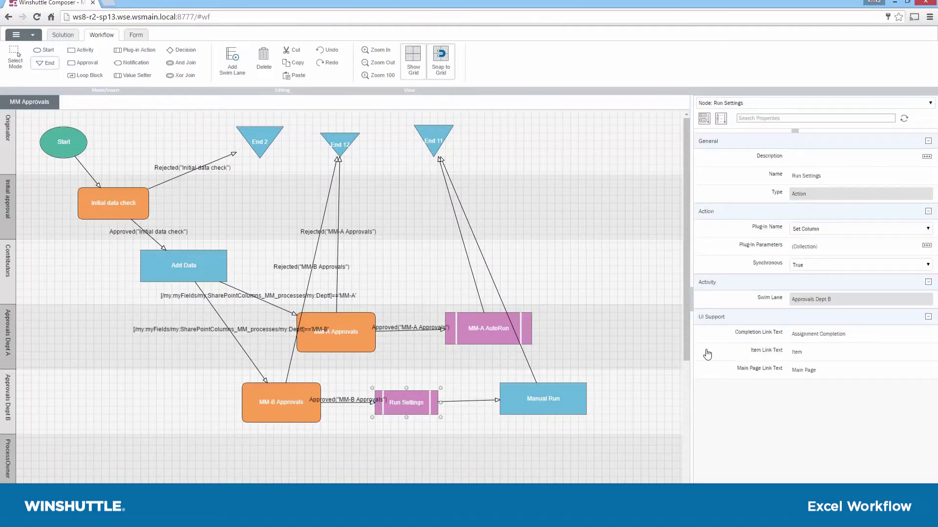
Open the Plugin Arguments Editor for the Run Settings Plug-In Parameters
{"action": "left_click", "coordinate": [926, 245]}
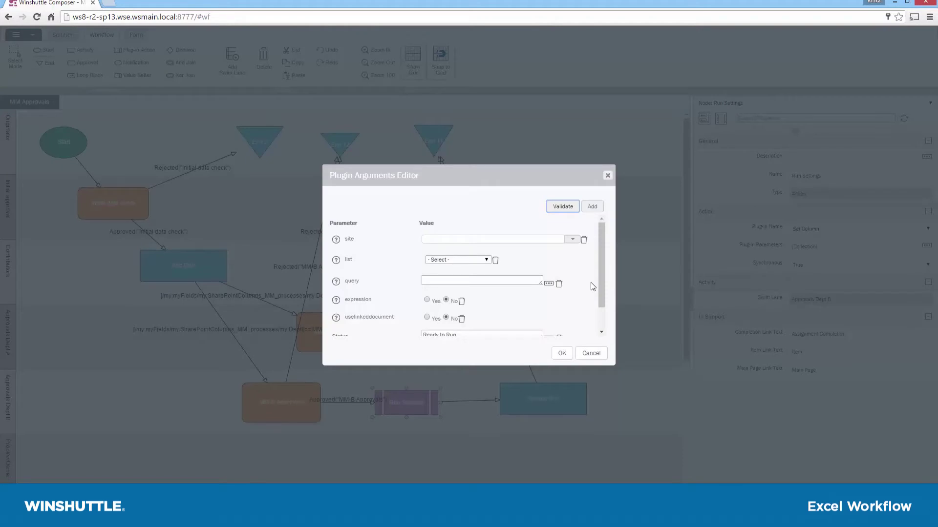